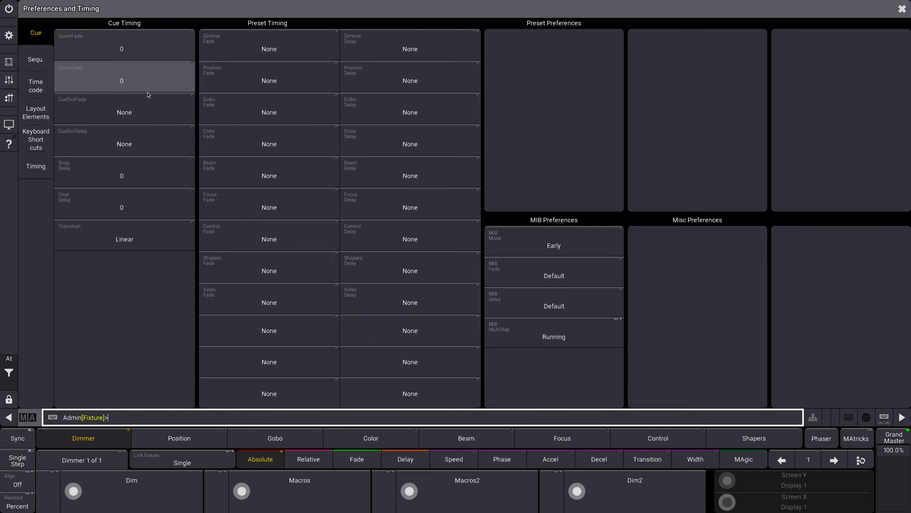
Step: Set the CueInFade default in the cue timing preferences to 3 seconds
left_click(132, 49)
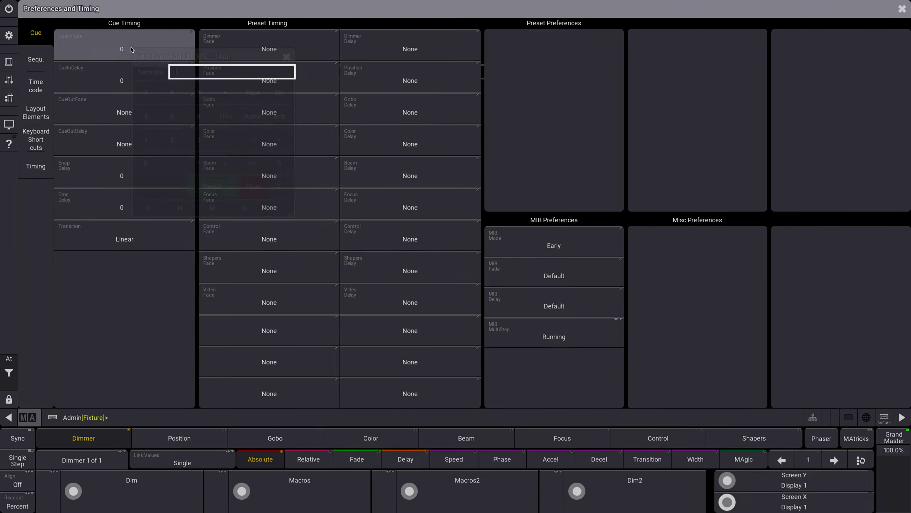
left_click(199, 140)
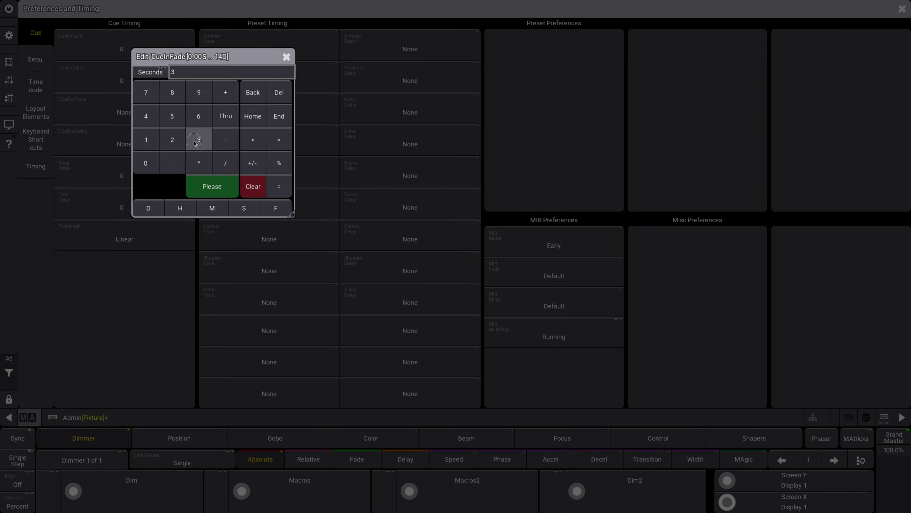
left_click(215, 194)
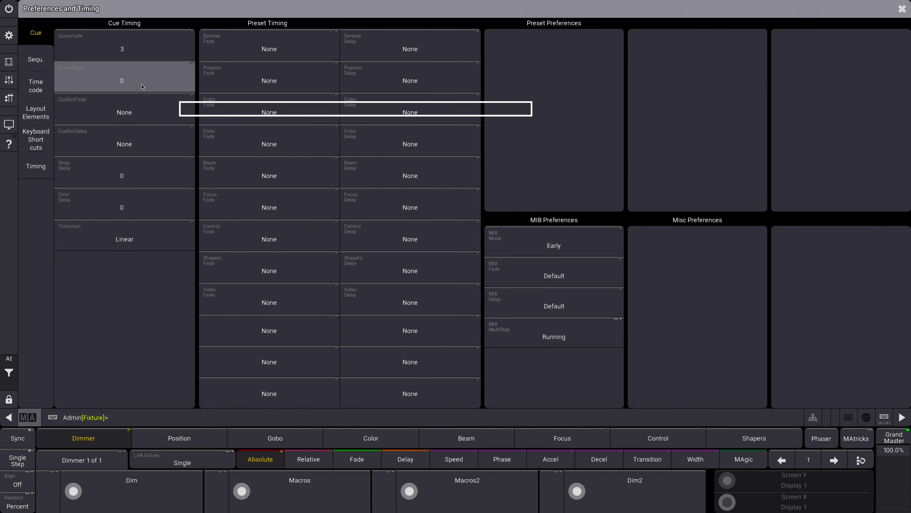
Step: Try a different CueInDelay value in the cue timing and return it to 0
left_click(141, 86)
left_click(209, 176)
left_click(239, 228)
left_click(142, 80)
left_click(156, 200)
left_click(223, 223)
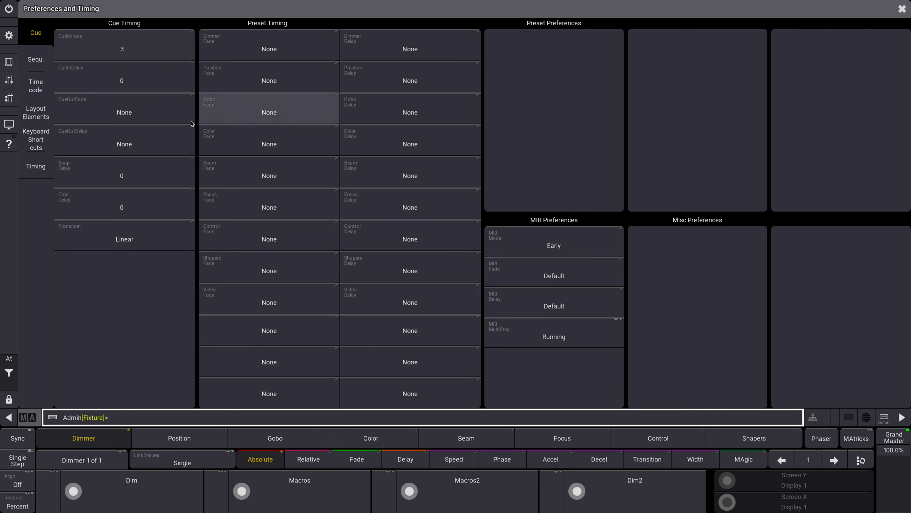
Step: Examine the available transition curves for the cue timing without changing the selection
left_click(143, 236)
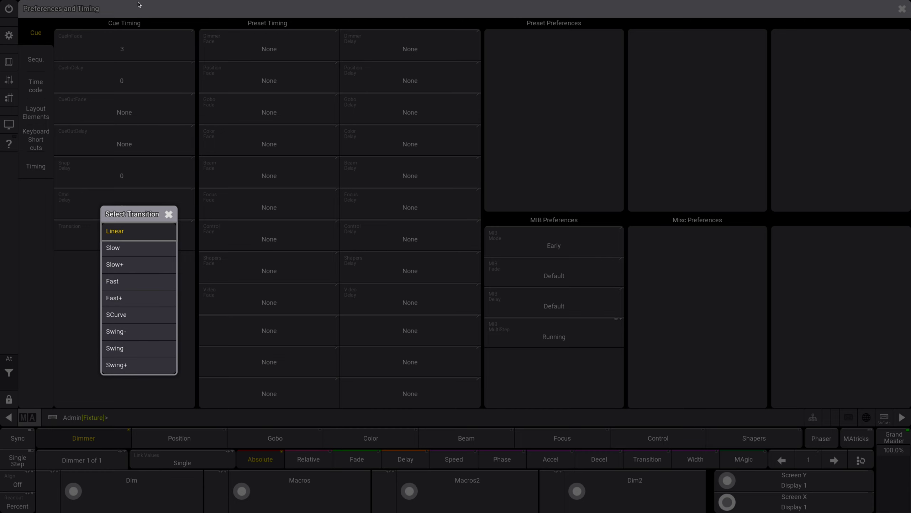
left_click(169, 214)
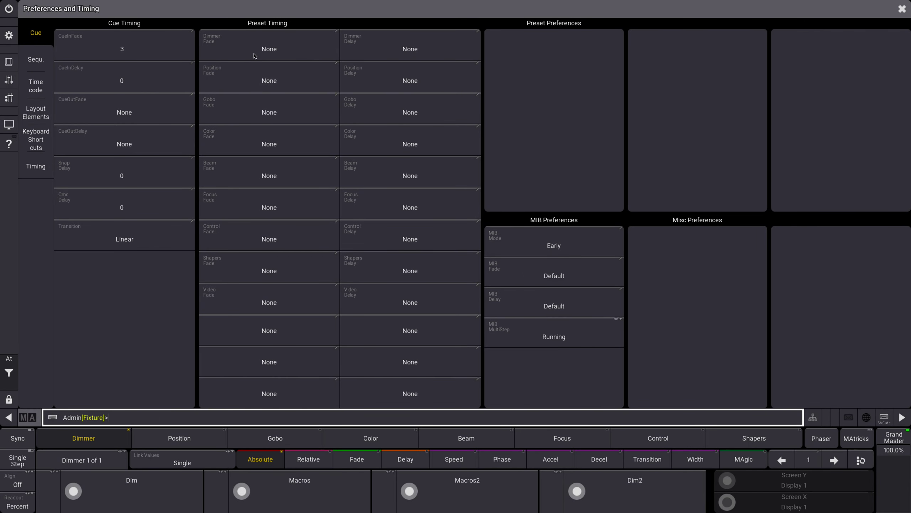
Step: Set the Dimmer Fade in the preset timing to 3 seconds
left_click(269, 48)
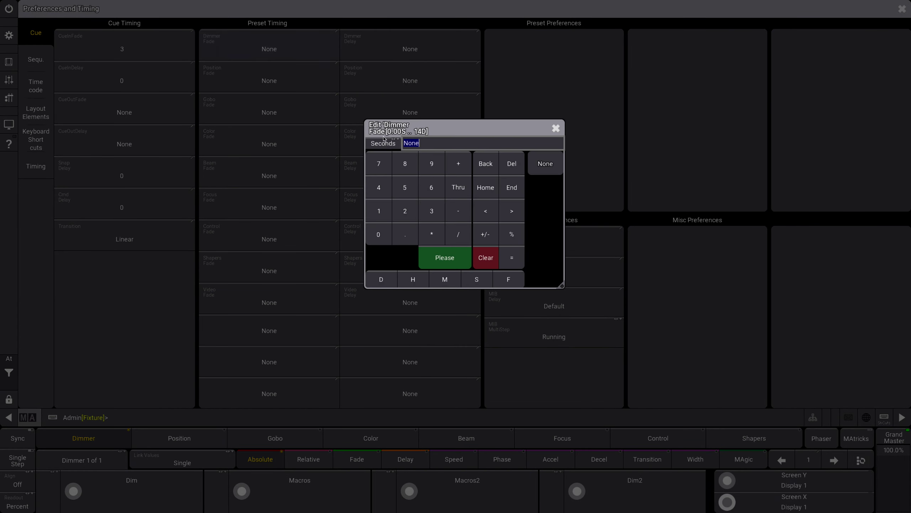
left_click(431, 211)
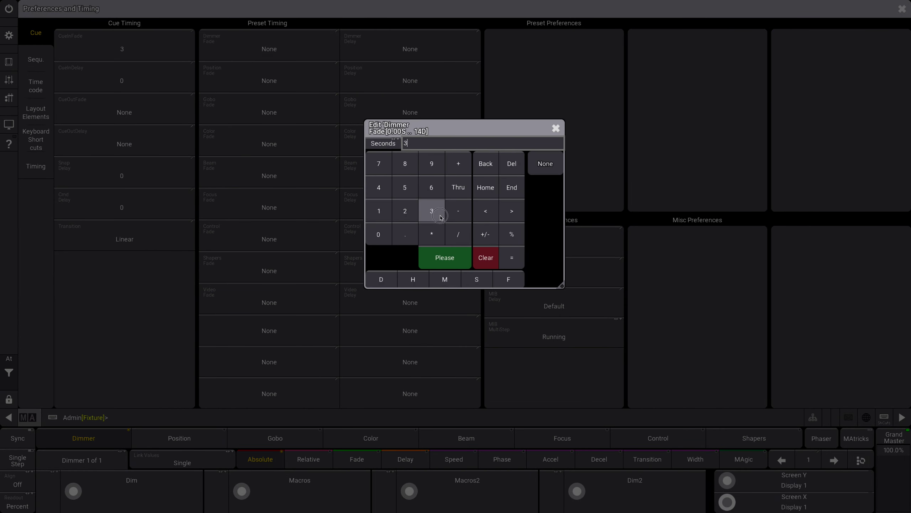
left_click(453, 258)
Step: Set the Dimmer Fade in the preset timing to 0 seconds
left_click(297, 54)
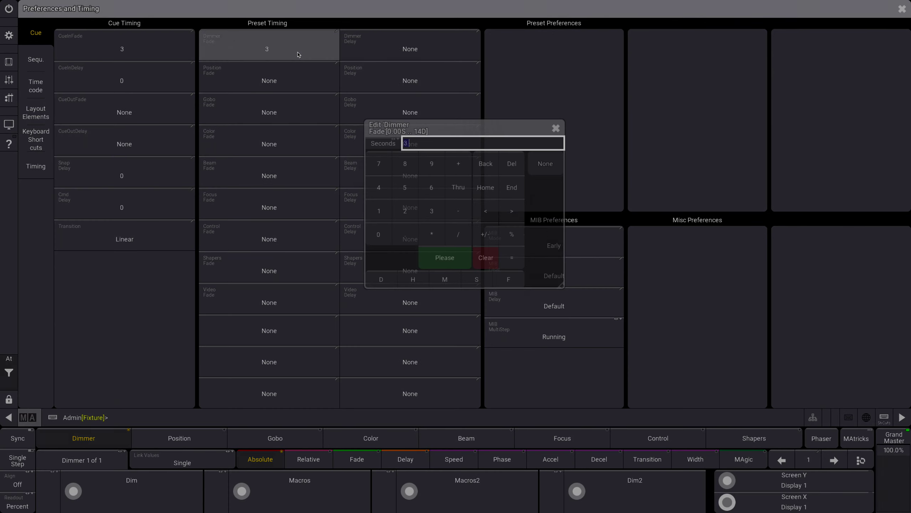
left_click(378, 234)
left_click(445, 258)
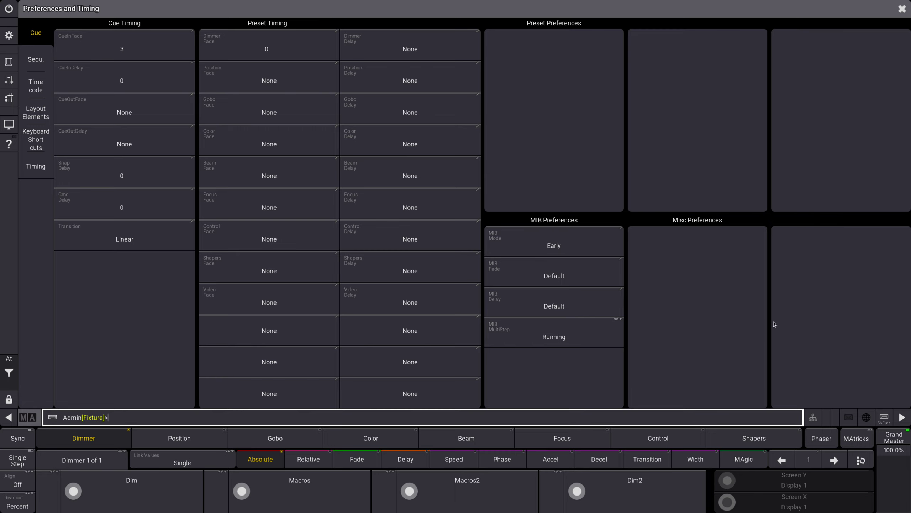
Step: Review the MIB Mode options in the MIB preferences and choose Early
left_click(580, 252)
left_click(576, 246)
left_click(574, 248)
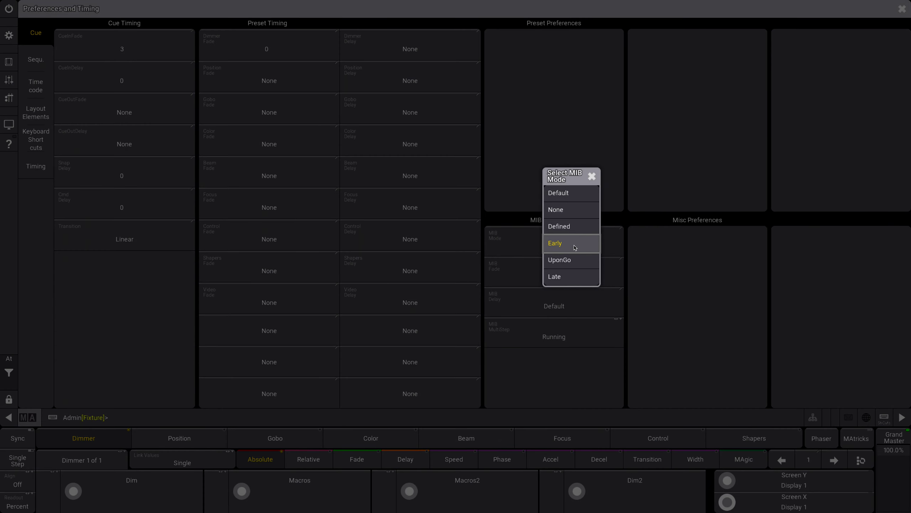
left_click(575, 247)
Step: Set the MIB Fade to 2 seconds and the MIB Delay to 1 second
left_click(575, 278)
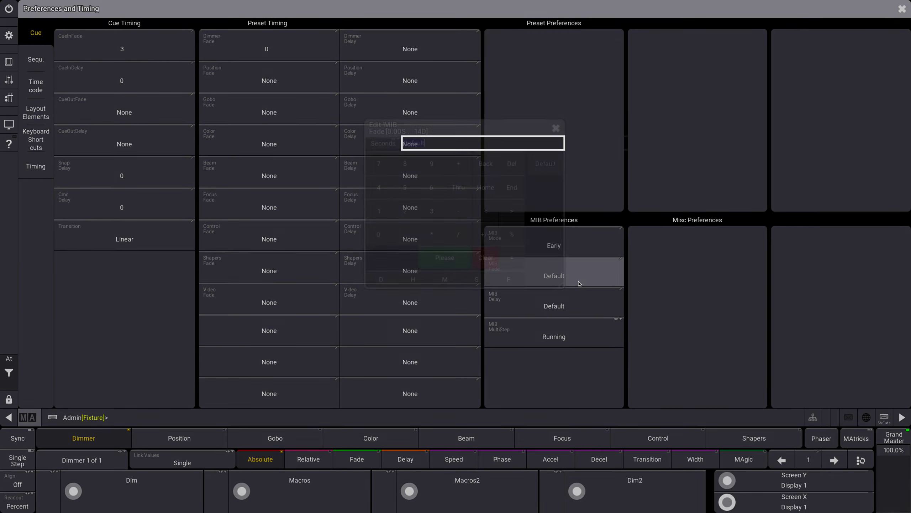
left_click(555, 128)
left_click(612, 272)
left_click(405, 211)
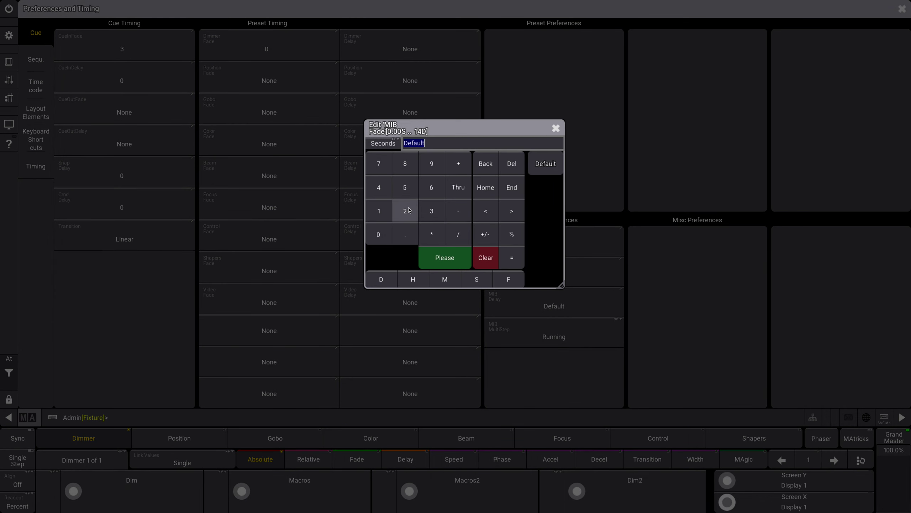
left_click(447, 259)
left_click(554, 304)
left_click(377, 214)
left_click(446, 259)
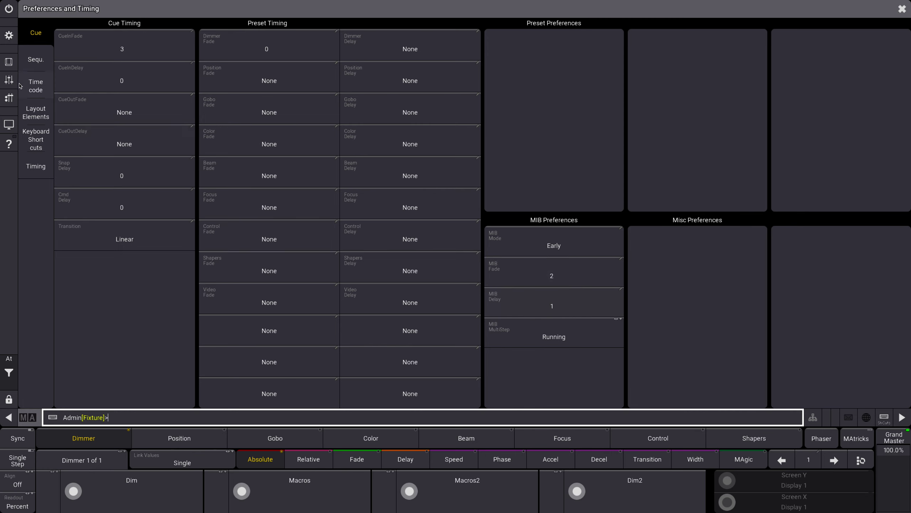
Step: Review the sequence preferences and their MIB options without changing the selection
left_click(29, 60)
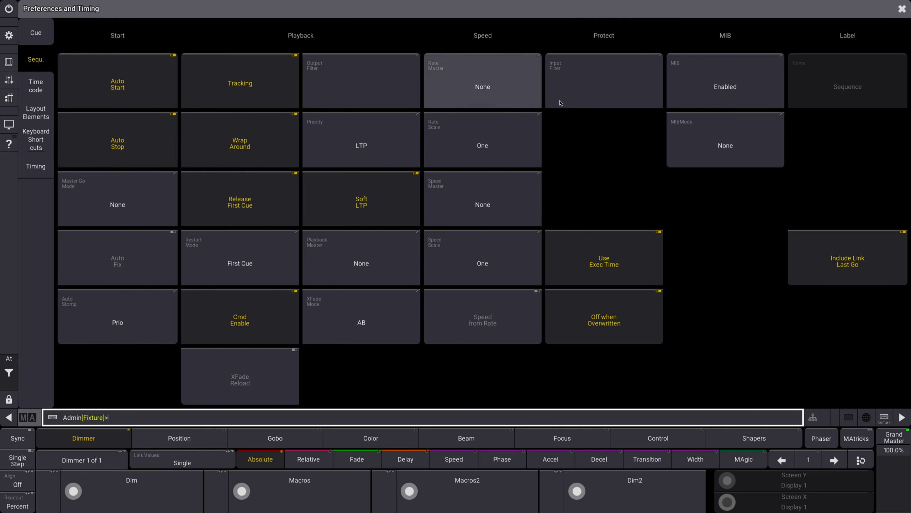
left_click(735, 90)
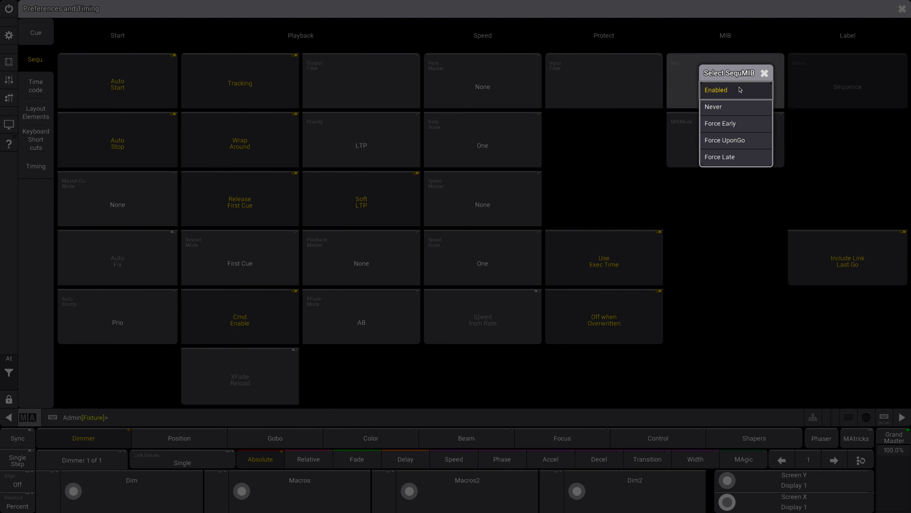
left_click(763, 74)
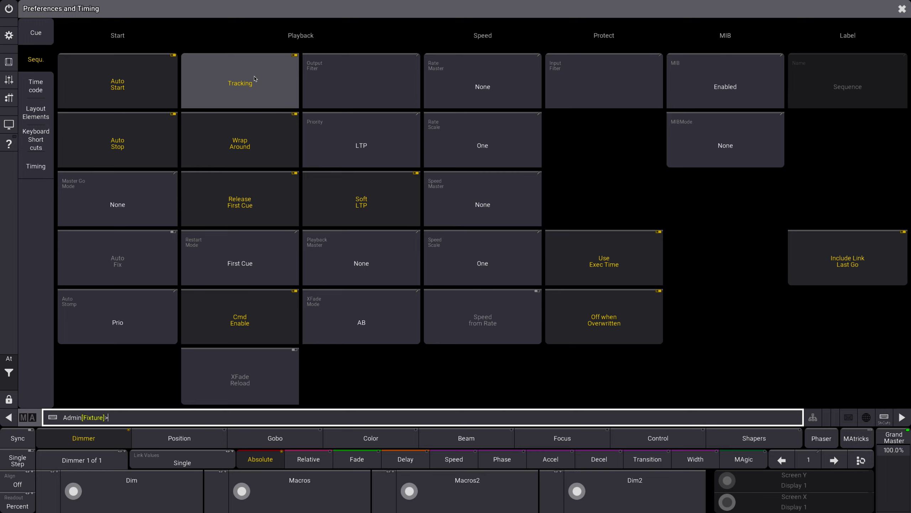
Step: Set the timecode preferences' TC Slot to <TCSlot 1> and cycle through the Record Go options
left_click(36, 85)
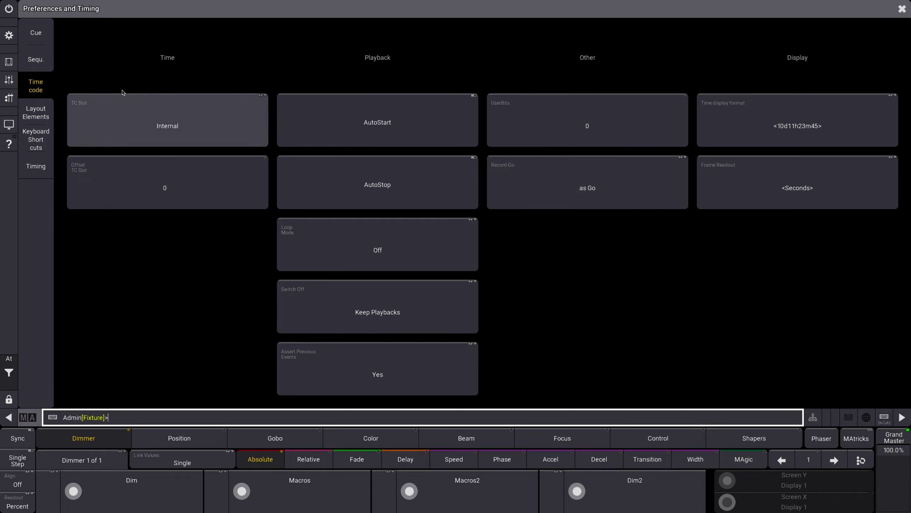
left_click(181, 124)
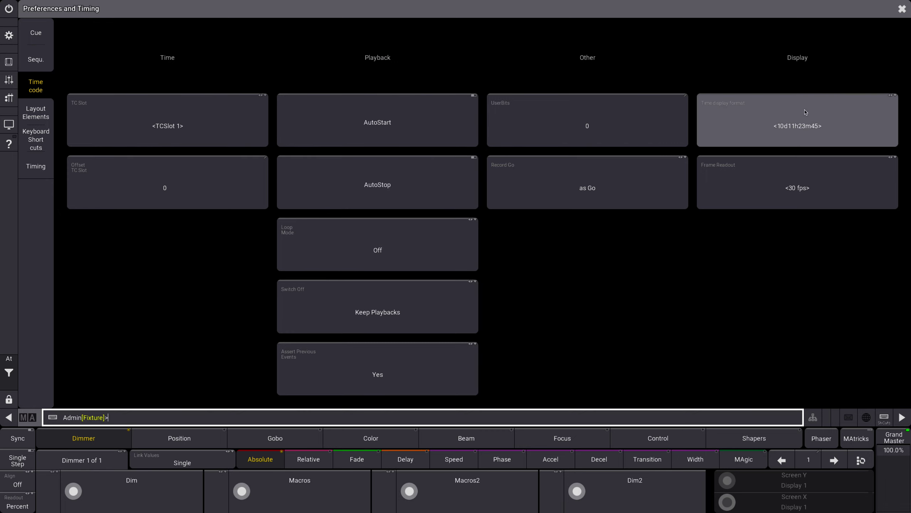
left_click(602, 187)
left_click(602, 187)
left_click(602, 187)
left_click(602, 187)
Step: Examine the layout element defaults and the list of keyboard shortcuts with their key codes
left_click(45, 114)
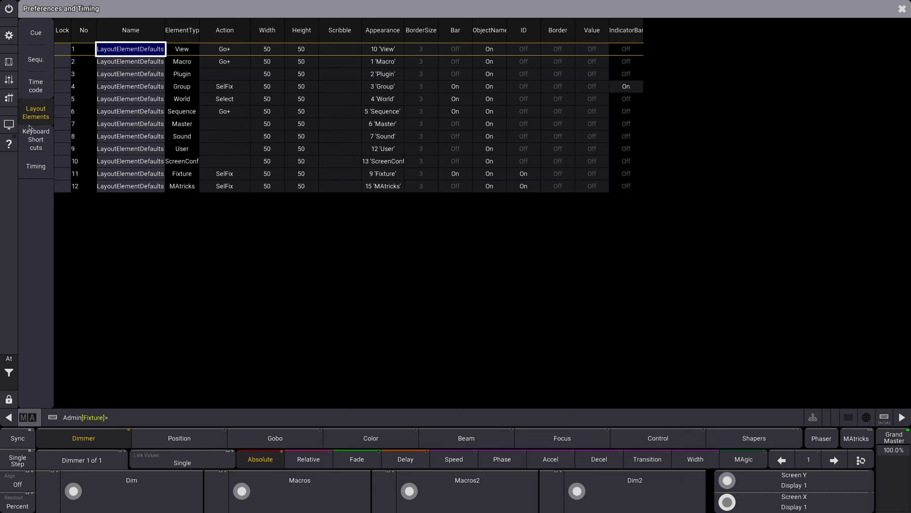
left_click(30, 139)
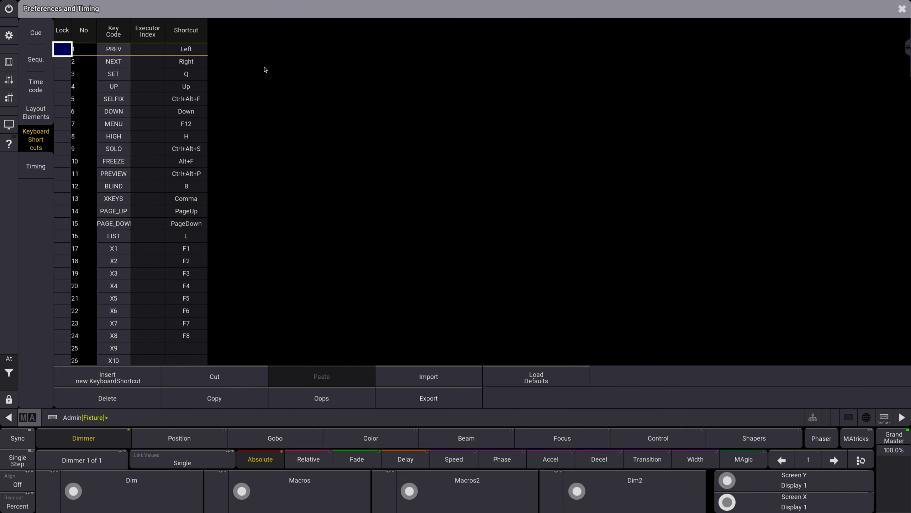
key("Down")
key("Down")
key("Down")
key("Down")
key("Down")
key("Down")
key("Down")
key("Down")
key("Down")
key("Down")
key("Down")
key("Down")
key("Down")
key("Down")
key("Down")
key("Down")
key("Down")
key("Down")
key("Down")
key("Down")
key("Down")
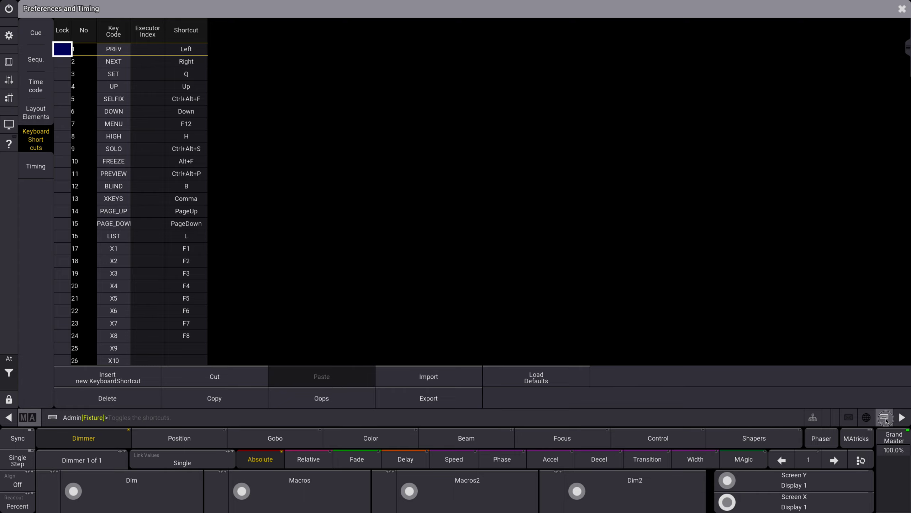
Step: Toggle the keyboard shortcuts and return them to their original state
left_click(885, 418)
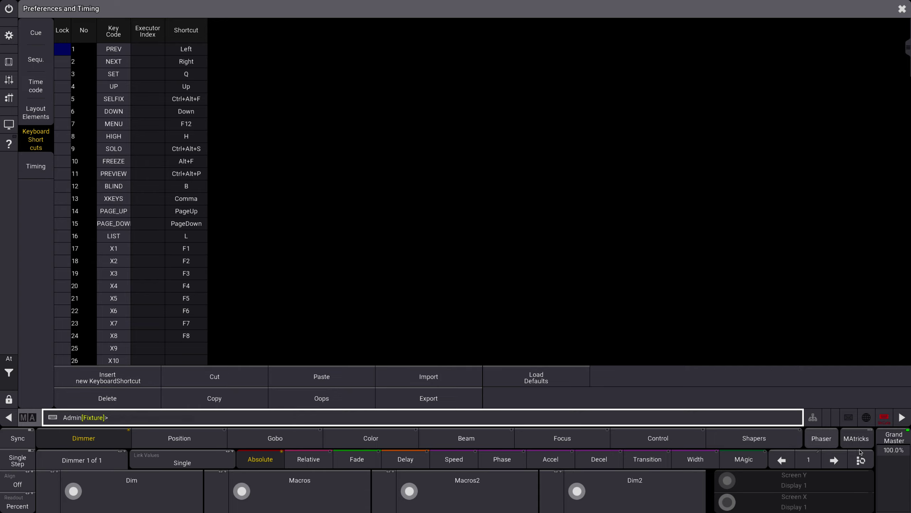
left_click(885, 418)
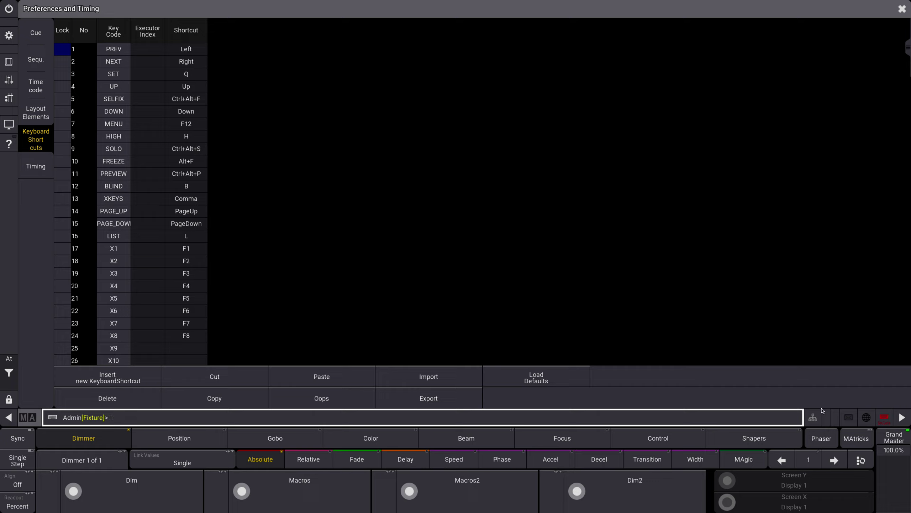
left_click(885, 419)
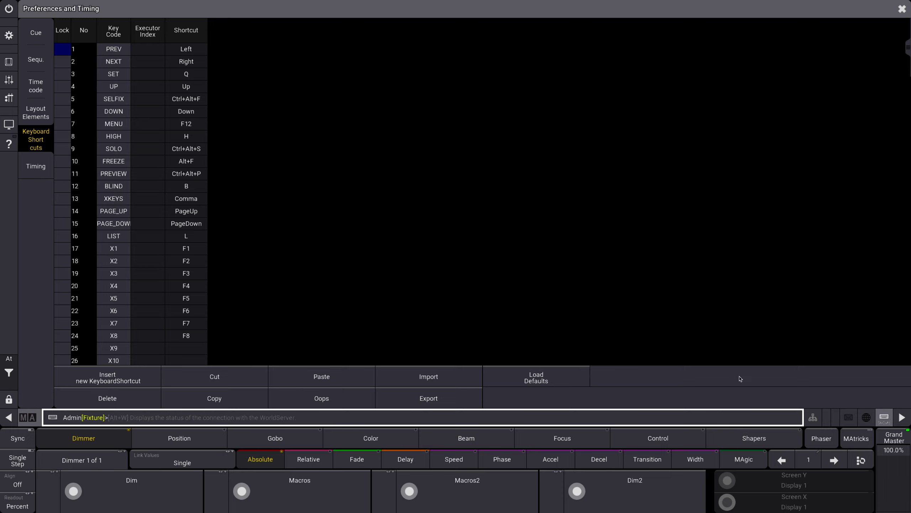
Step: Compare the MIB fade and delay in the Timing preferences with the MIB values in the Cue preferences
left_click(43, 168)
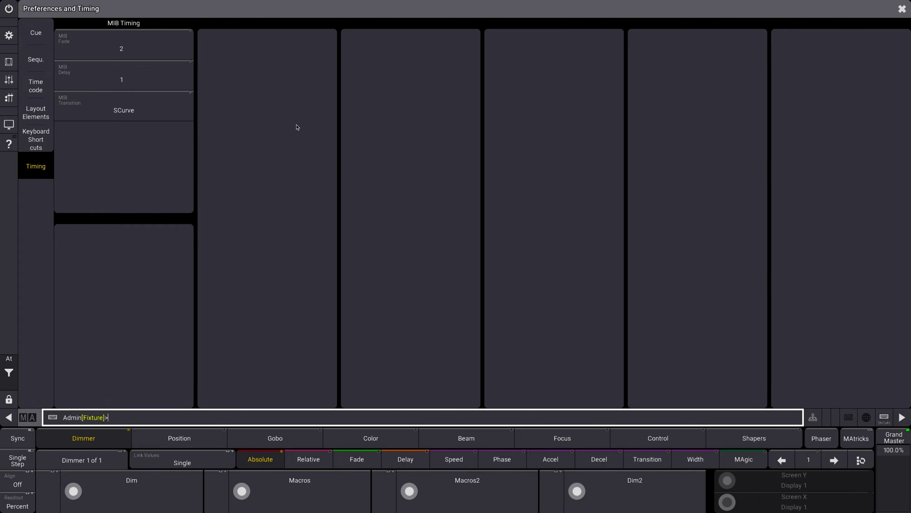
left_click(39, 40)
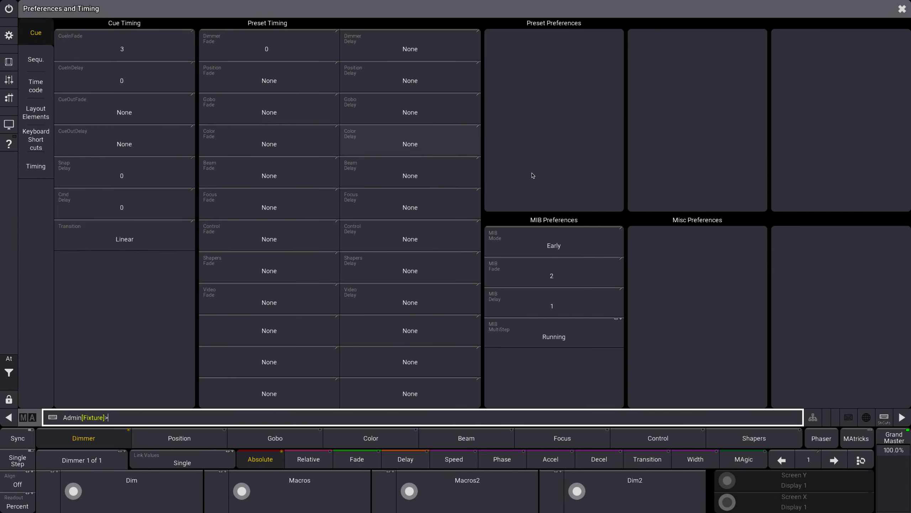
left_click(38, 169)
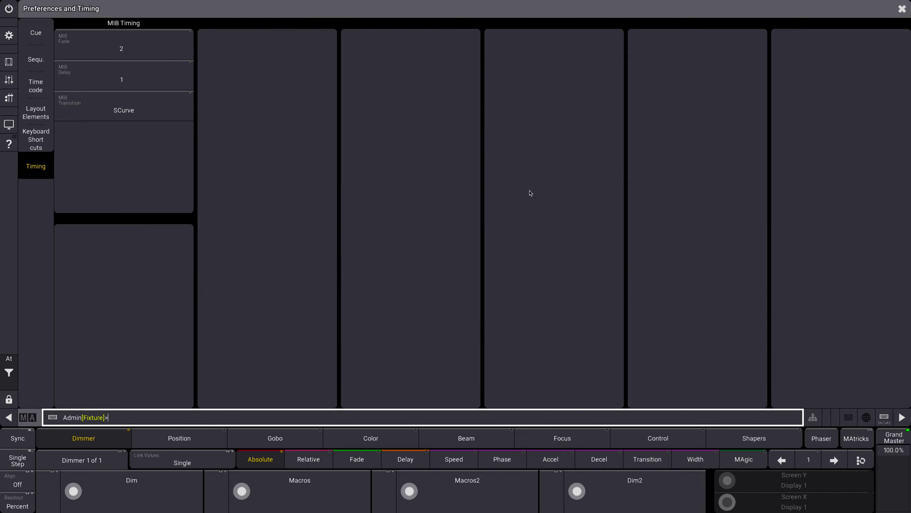
left_click(35, 36)
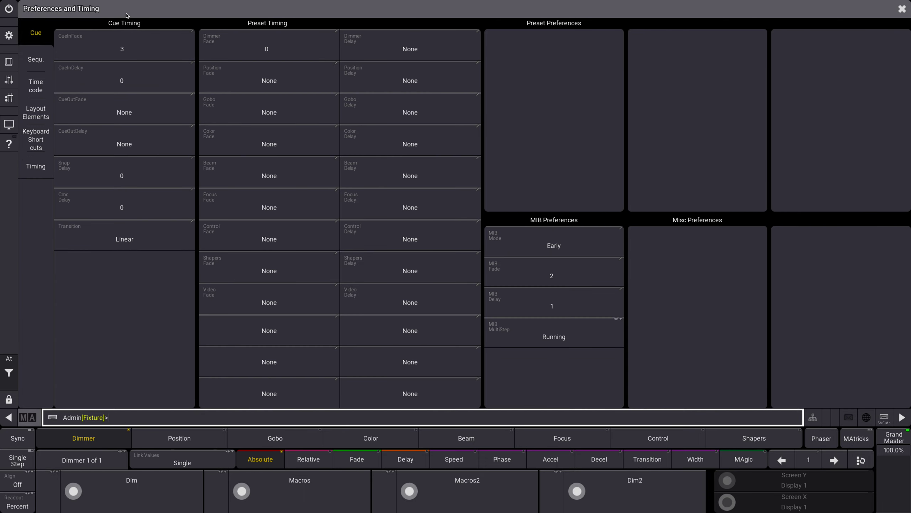